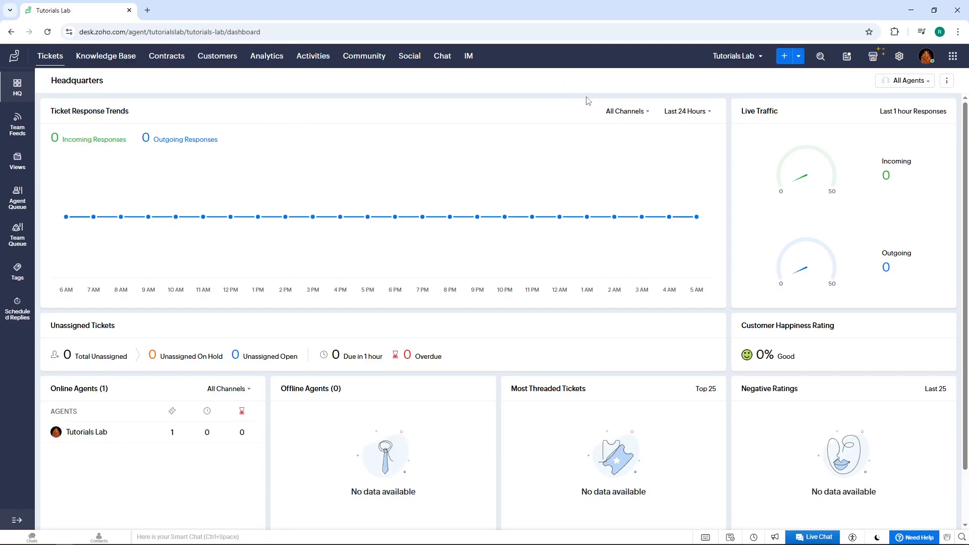
Step: Open the Tutorials Lab default layout of the Tickets module for editing from the Layouts and Fields setup
{"action": "left_click", "coordinate": [899, 57]}
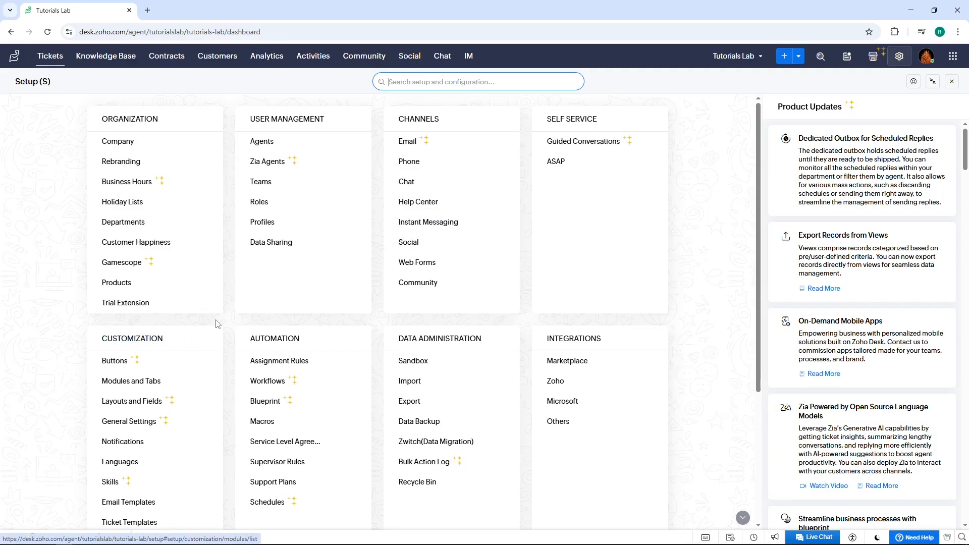
{"action": "scroll", "coordinate": [217, 322], "scroll_direction": "down", "scroll_amount": 1}
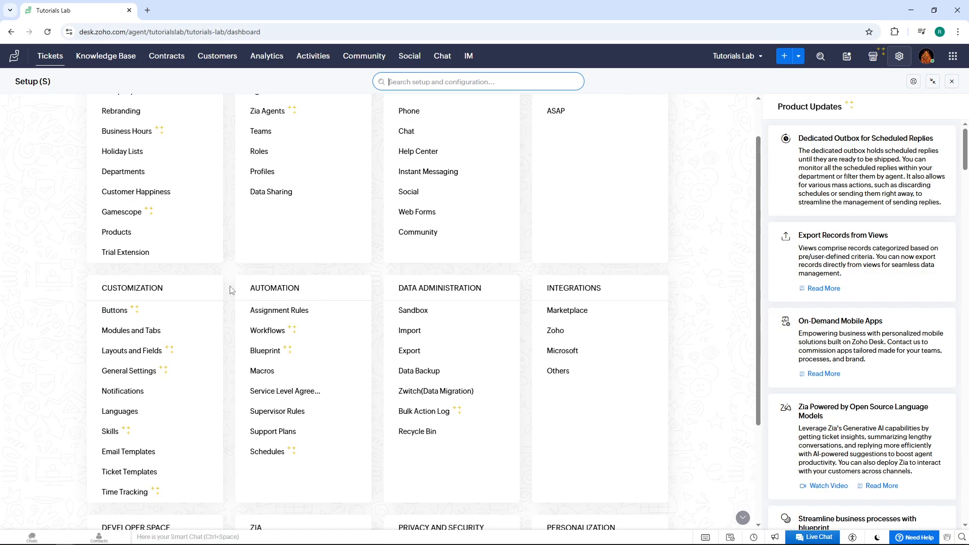
{"action": "left_click", "coordinate": [132, 355]}
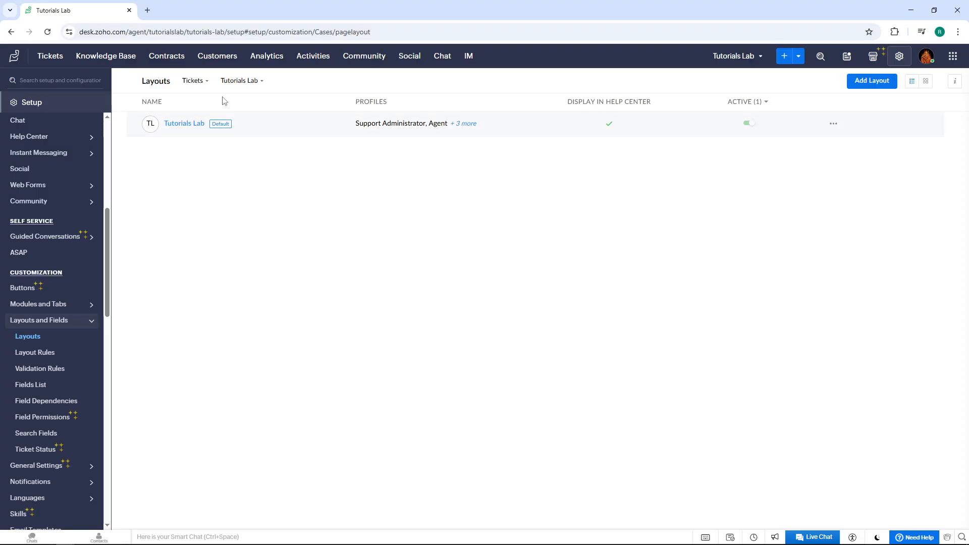
{"action": "left_click", "coordinate": [199, 84]}
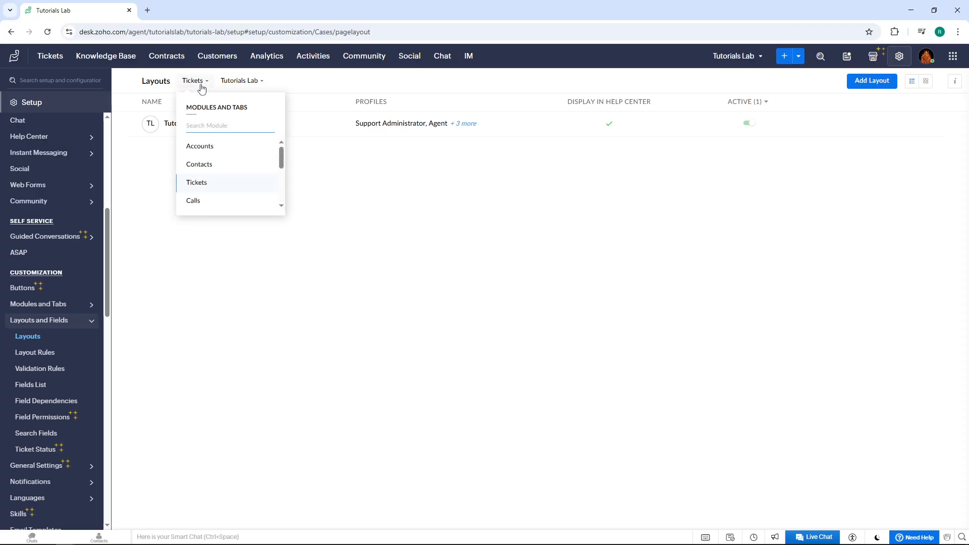
{"action": "left_click", "coordinate": [226, 188]}
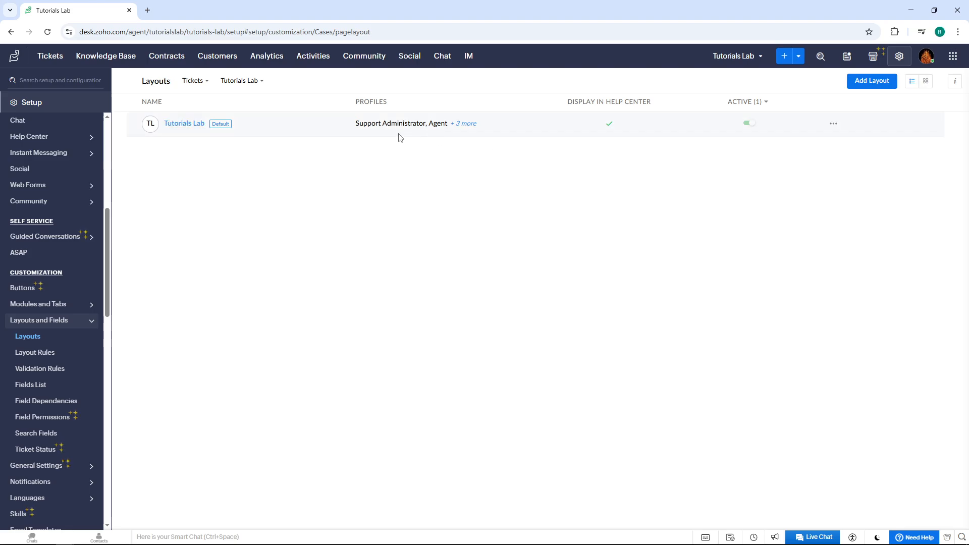
{"action": "left_click", "coordinate": [187, 127]}
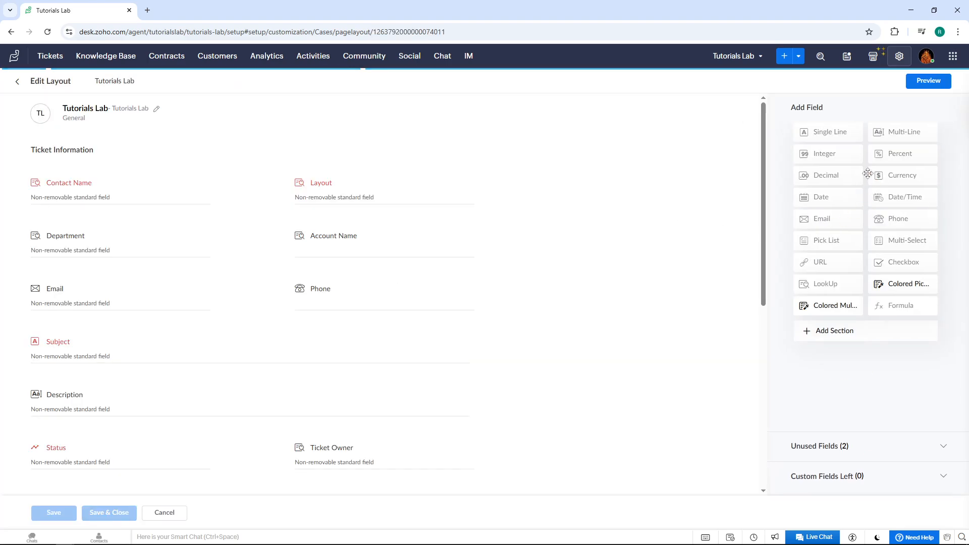
Step: Place a LookUp field between Subject and Description in Ticket Information and name it "Tutorials Lab Lookup"
{"action": "scroll", "coordinate": [555, 272], "scroll_direction": "down", "scroll_amount": 1}
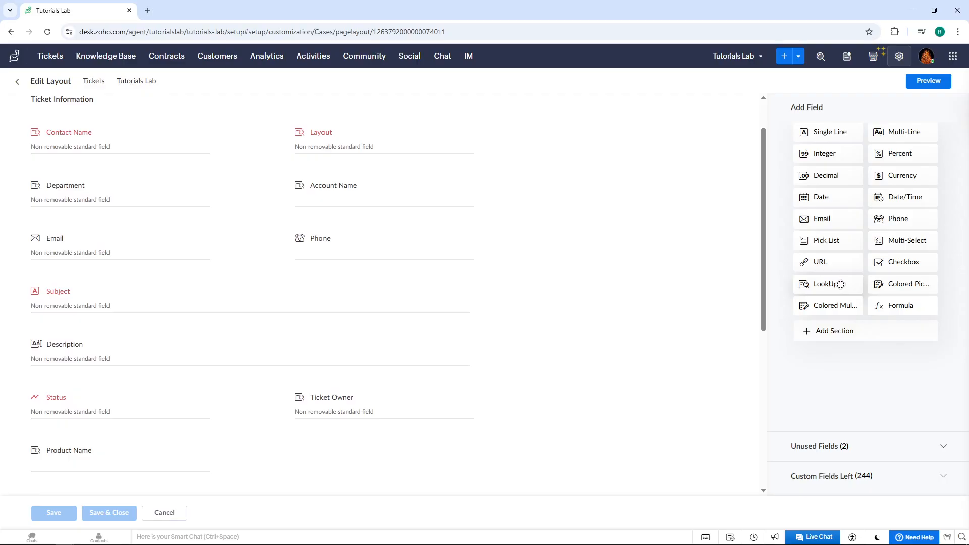
{"action": "left_click_drag", "start_coordinate": [841, 285], "coordinate": [101, 335]}
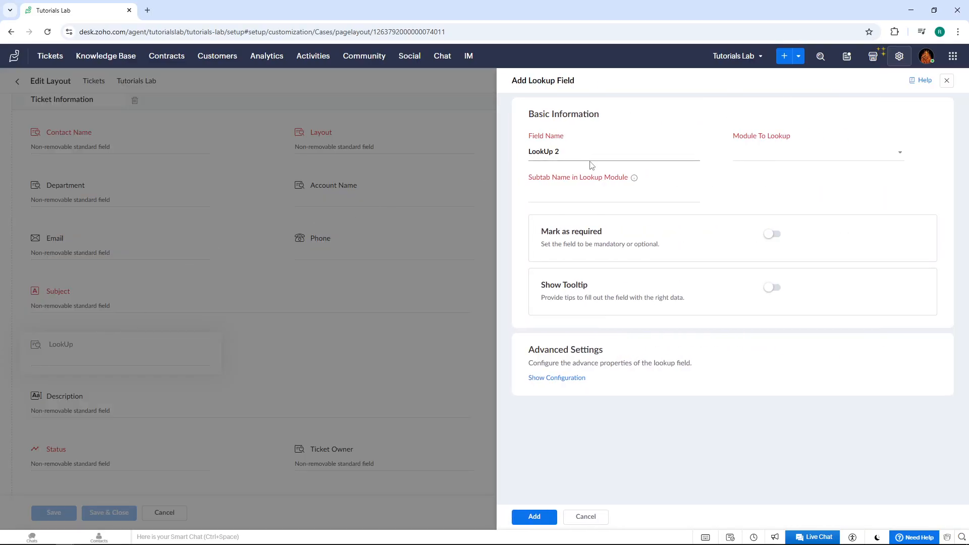
{"action": "left_click_drag", "start_coordinate": [588, 152], "coordinate": [504, 152]}
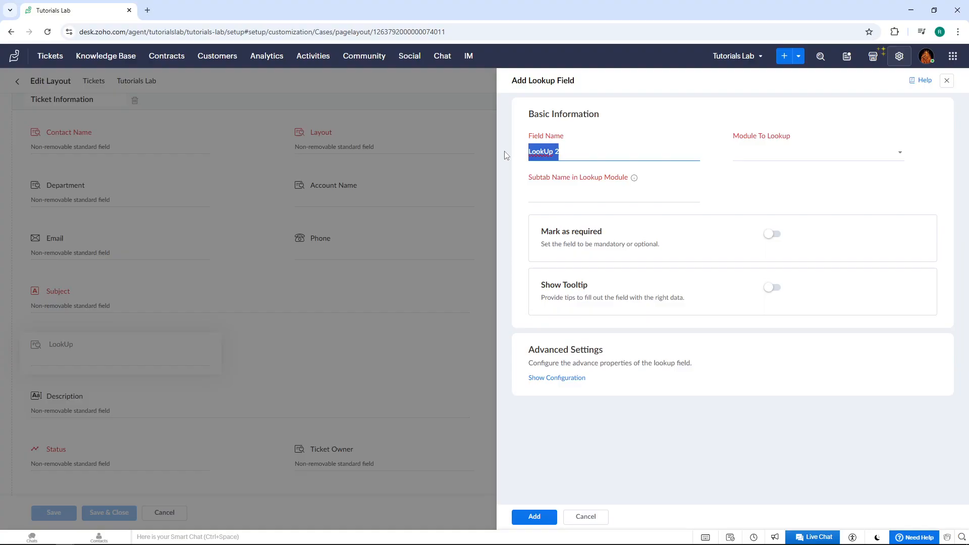
{"action": "type", "text": "Tutorials Lab Lookui"}
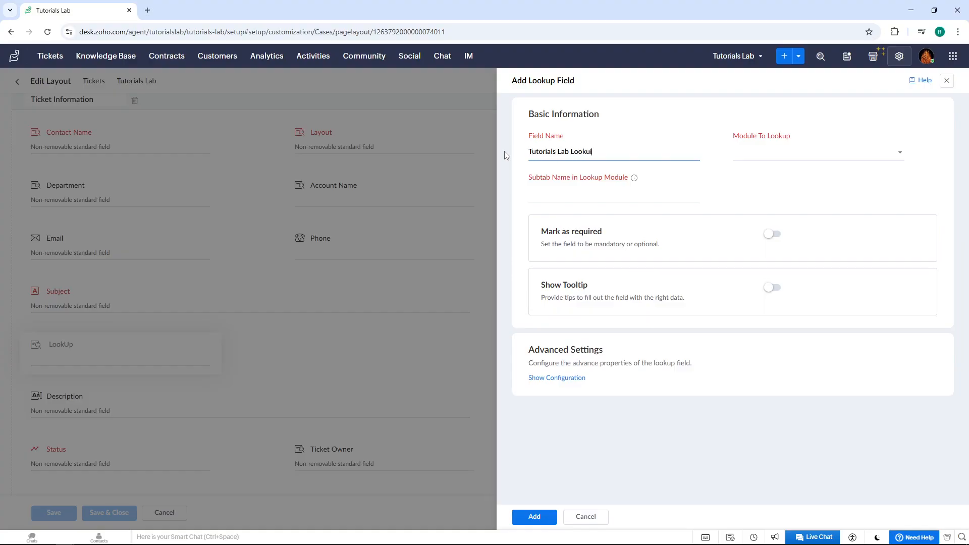
{"action": "key", "text": "BackSpace"}
{"action": "type", "text": "p"}
Step: Set the module to look up to Tasks and add the lookup field to the layout
{"action": "left_click", "coordinate": [844, 155]}
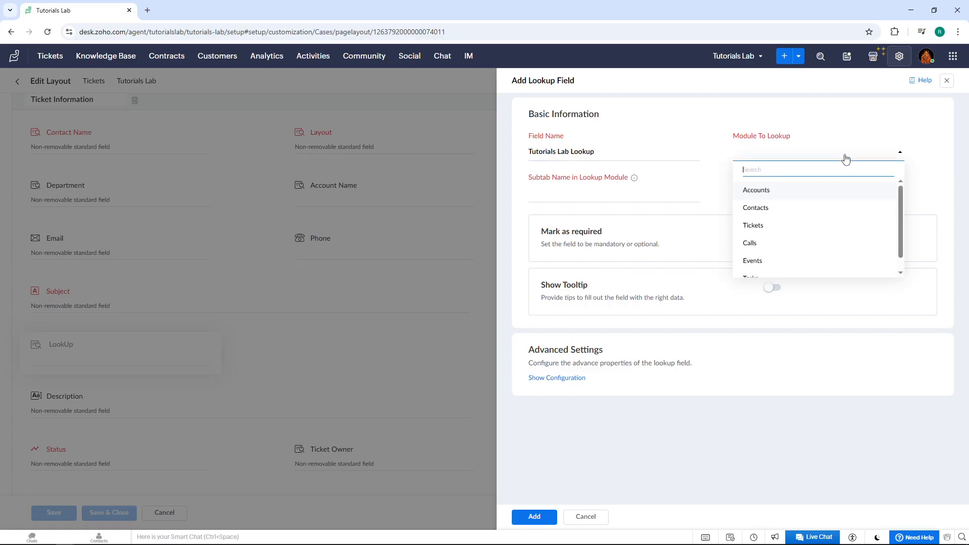
{"action": "scroll", "coordinate": [778, 214], "scroll_direction": "down", "scroll_amount": 1}
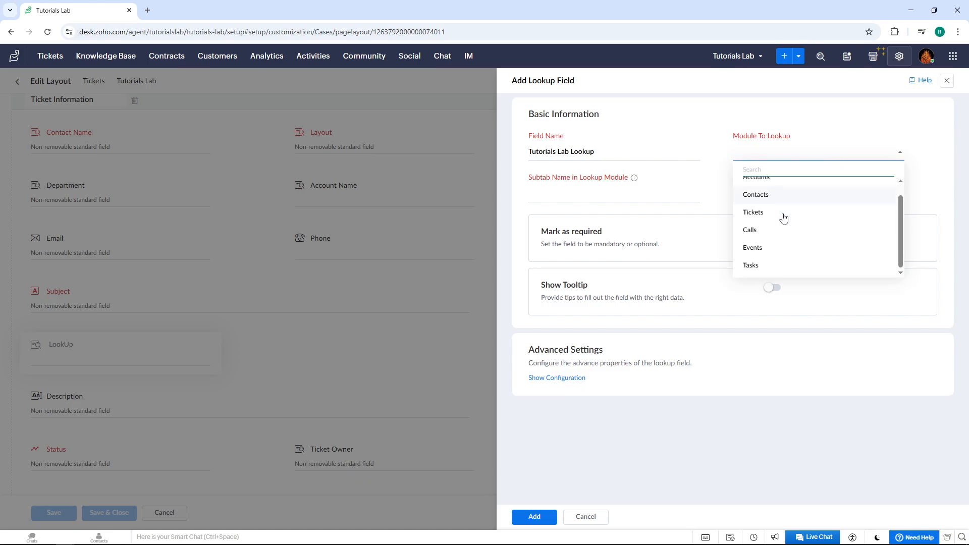
{"action": "left_click", "coordinate": [760, 265]}
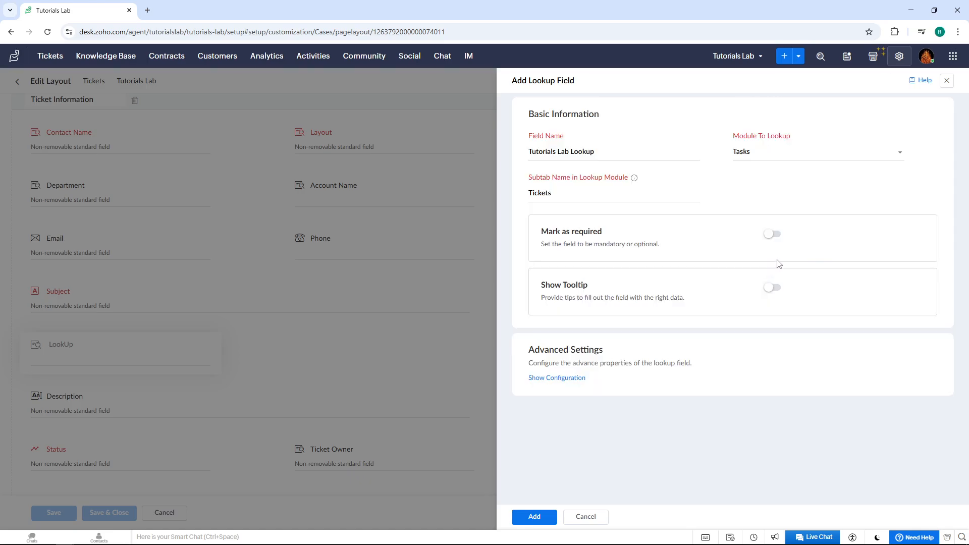
{"action": "left_click", "coordinate": [815, 155]}
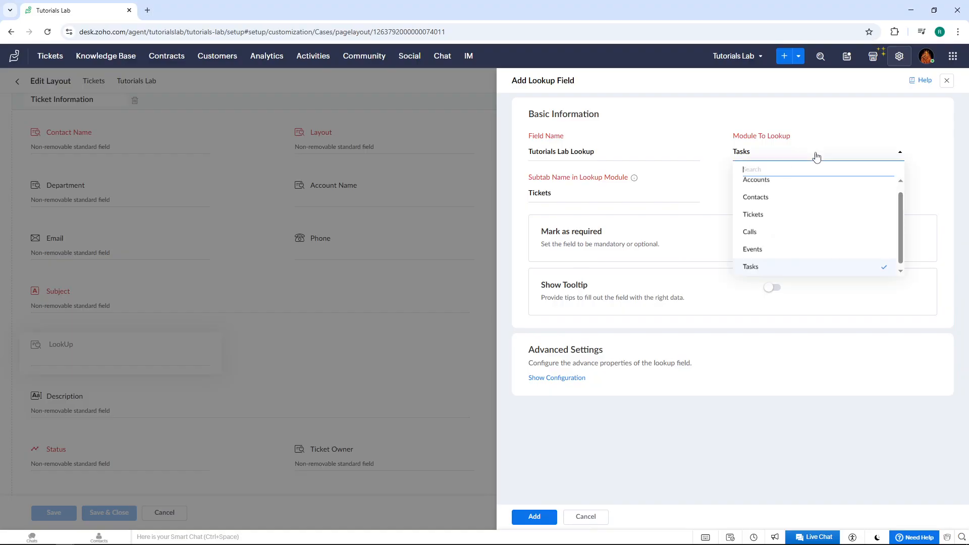
{"action": "left_click", "coordinate": [816, 157]}
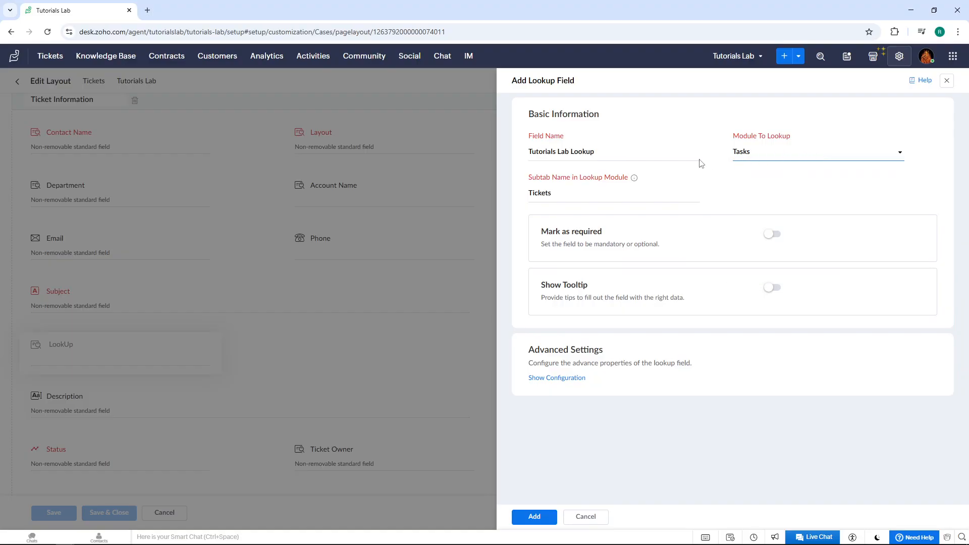
{"action": "left_click", "coordinate": [556, 193]}
{"action": "left_click", "coordinate": [572, 193]}
{"action": "left_click", "coordinate": [529, 520]}
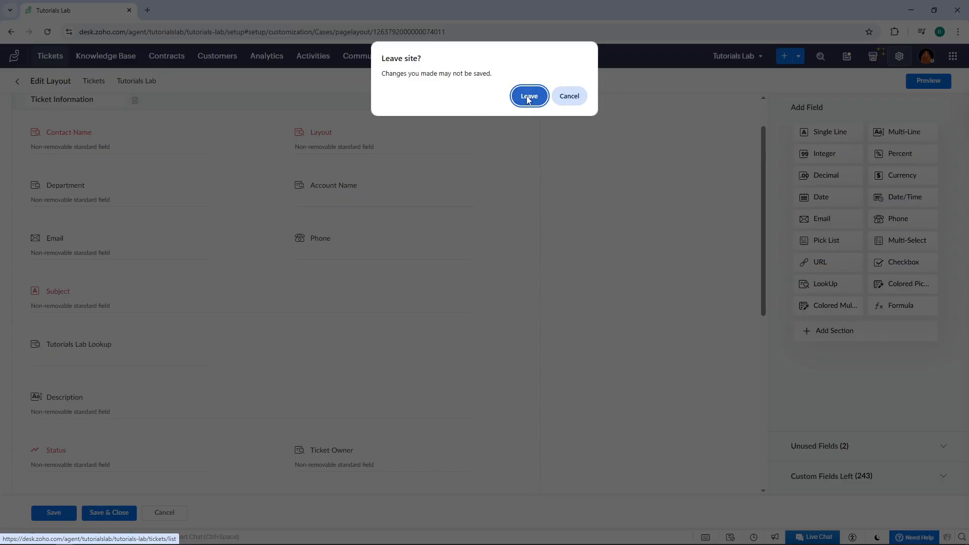
Step: Leave the layout editor and open the ticket "Here's your first ticket." for editing
{"action": "left_click", "coordinate": [528, 96]}
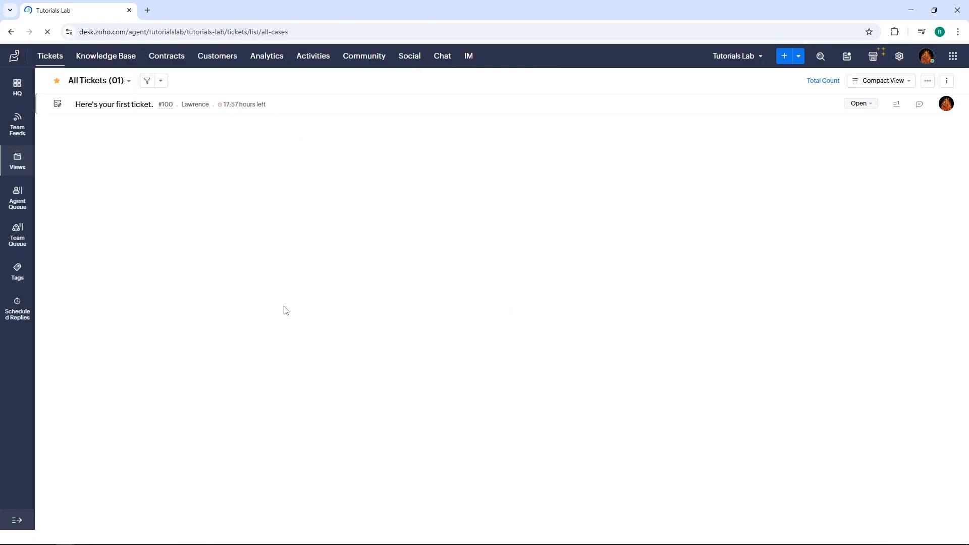
{"action": "left_click", "coordinate": [516, 105]}
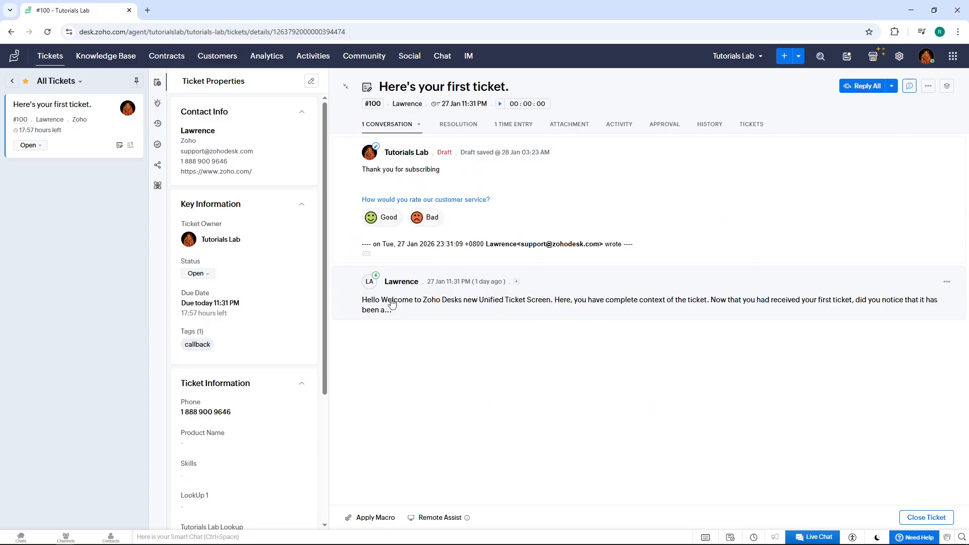
{"action": "left_click", "coordinate": [928, 86]}
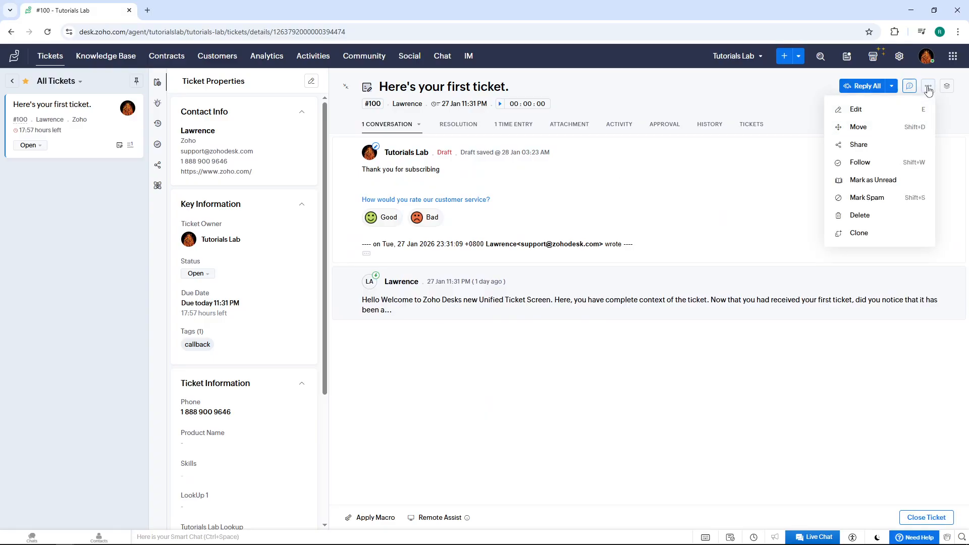
{"action": "left_click", "coordinate": [893, 108]}
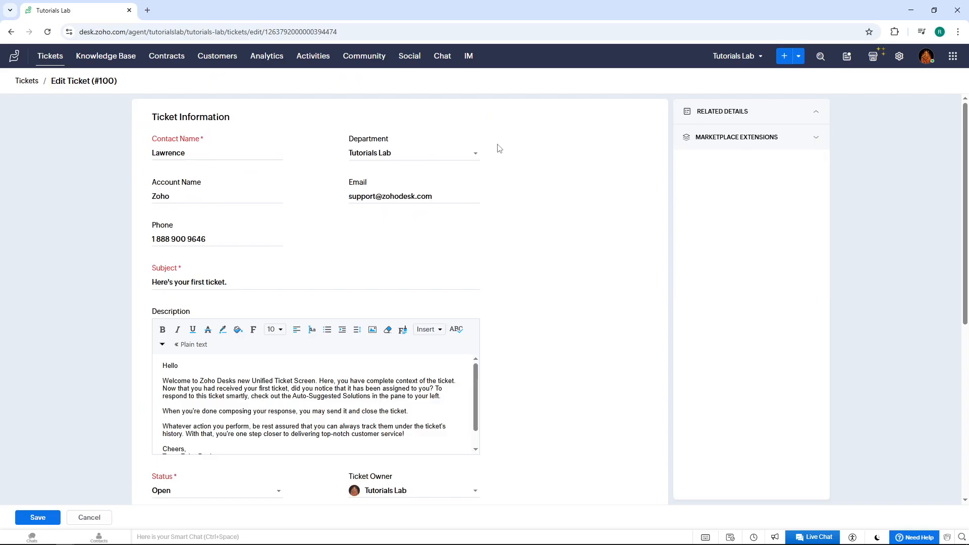
Step: Look up the tasks available for the ticket's Tutorials Lab Lookup field and close the task selection
{"action": "scroll", "coordinate": [500, 237], "scroll_direction": "down", "scroll_amount": 3}
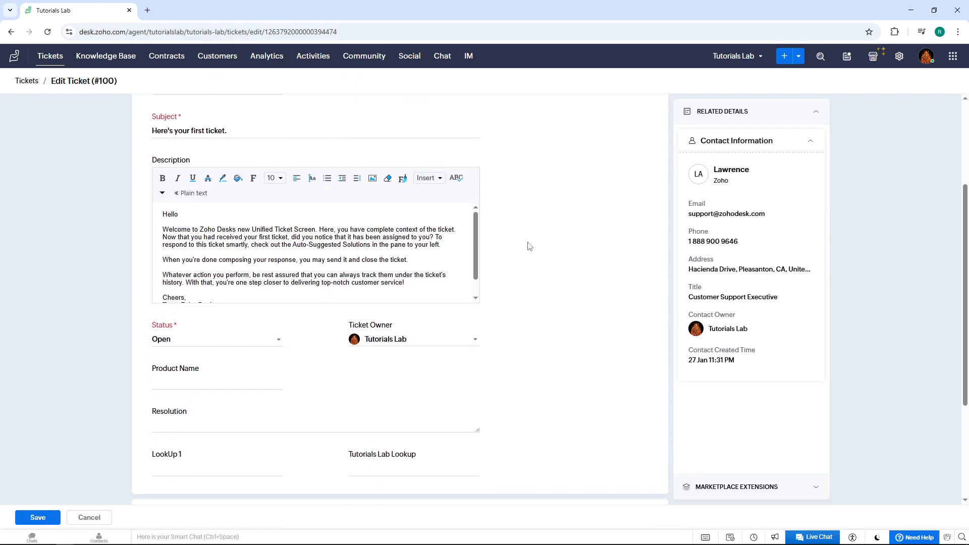
{"action": "scroll", "coordinate": [529, 247], "scroll_direction": "down", "scroll_amount": 3}
{"action": "left_click", "coordinate": [235, 317]}
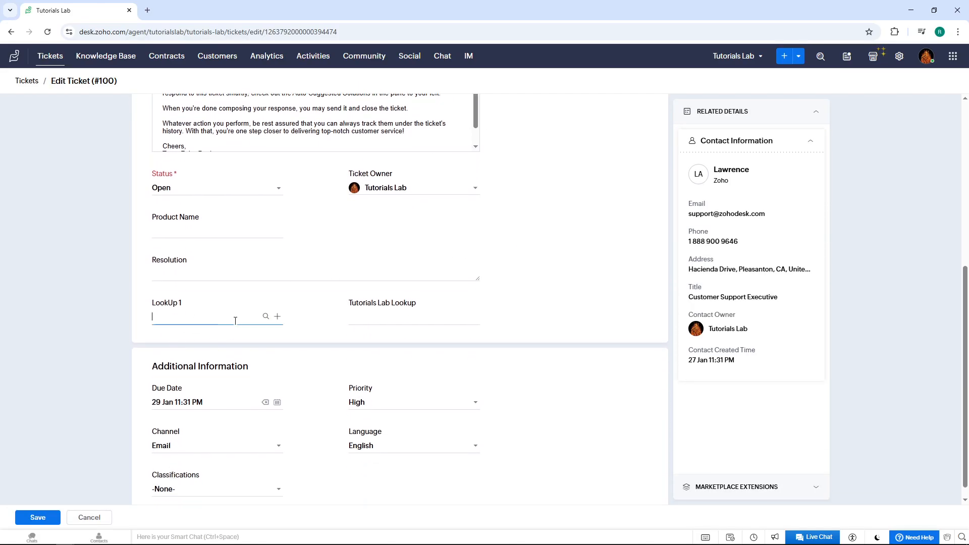
{"action": "left_click", "coordinate": [422, 319]}
{"action": "left_click", "coordinate": [462, 317]}
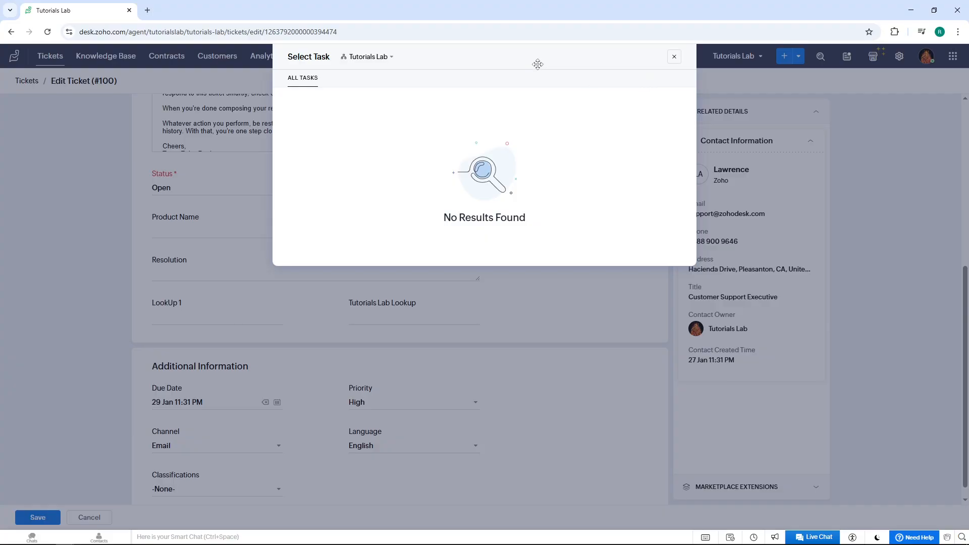
{"action": "left_click_drag", "start_coordinate": [537, 66], "coordinate": [752, 195]}
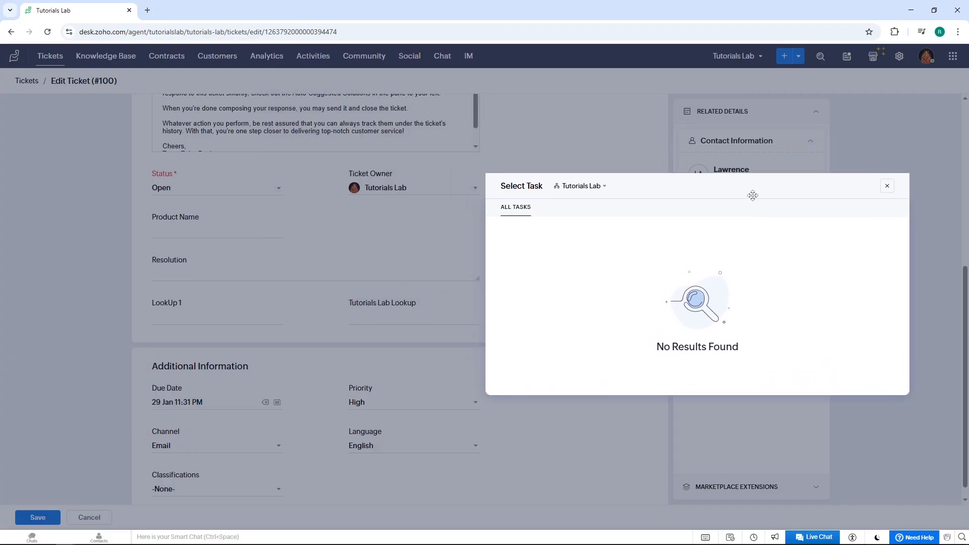
{"action": "left_click", "coordinate": [887, 186]}
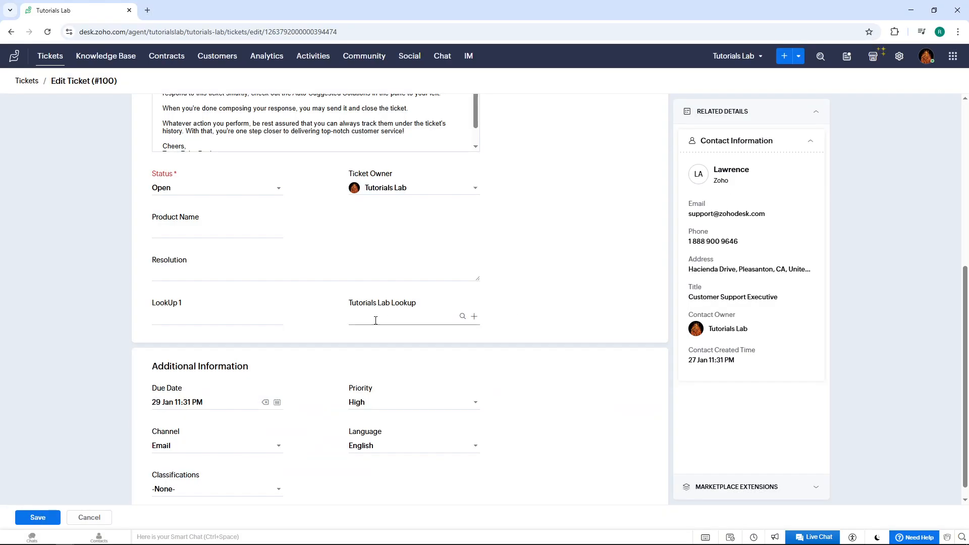